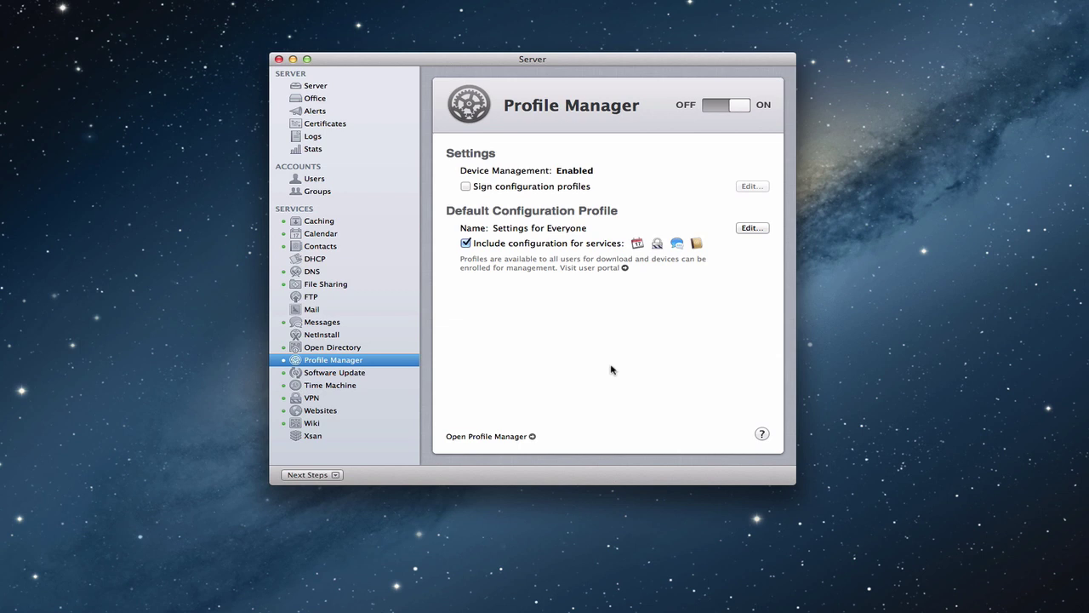
Review the public services exposed by the Office base station, then return to the Profile Manager service settings.
left_click(320, 102)
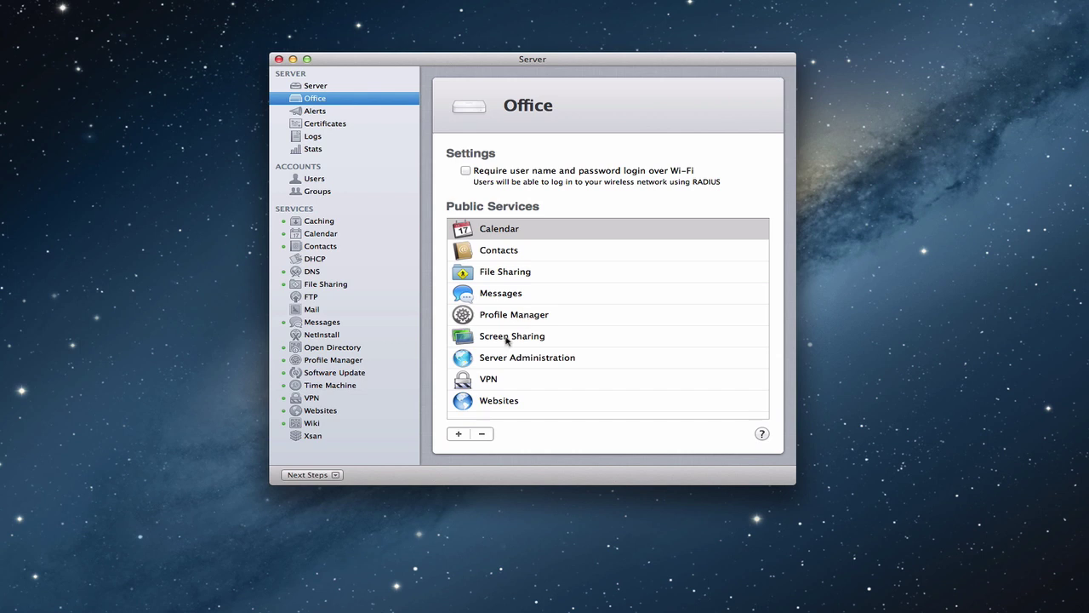
left_click(331, 365)
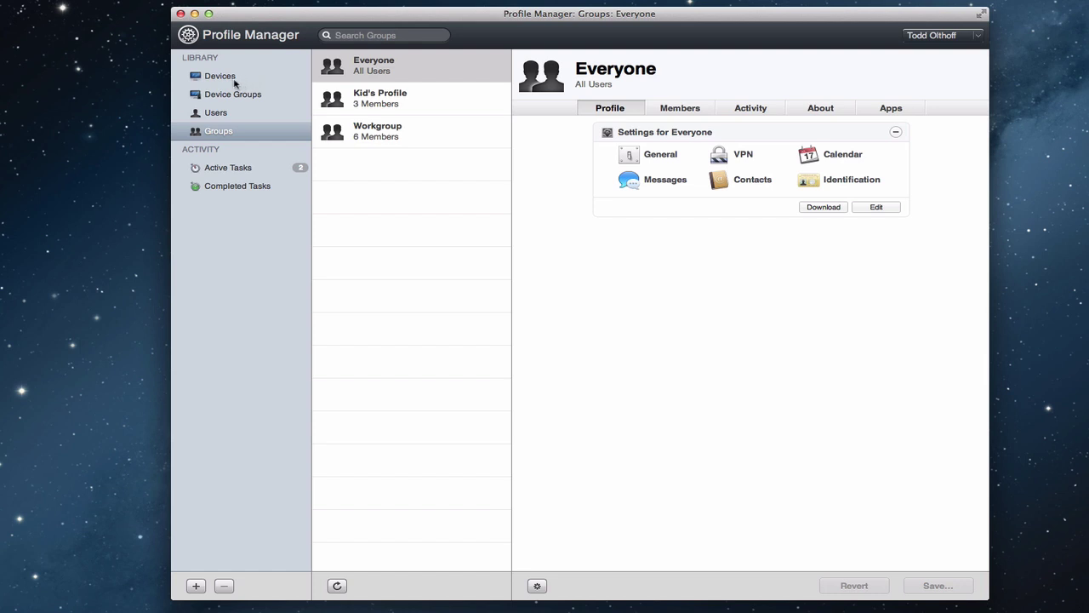
Show the groups in the Profile Manager library, then minimize the Profile Manager window.
left_click(231, 135)
left_click(195, 14)
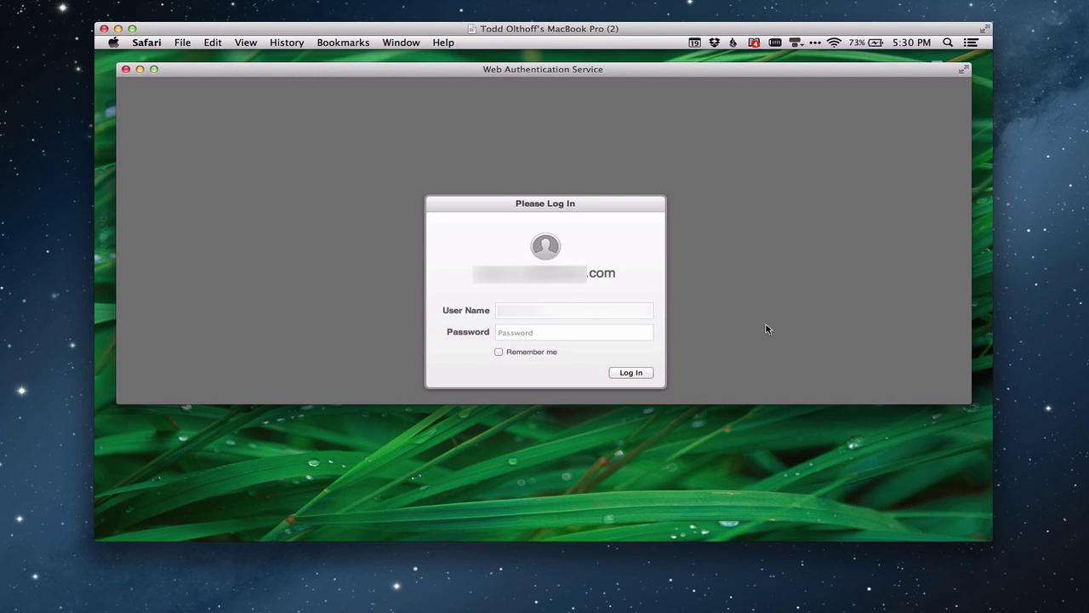
Log in to the My Devices portal with the account password and dismiss the offer to save the login.
type("••••••••••••")
key("Return")
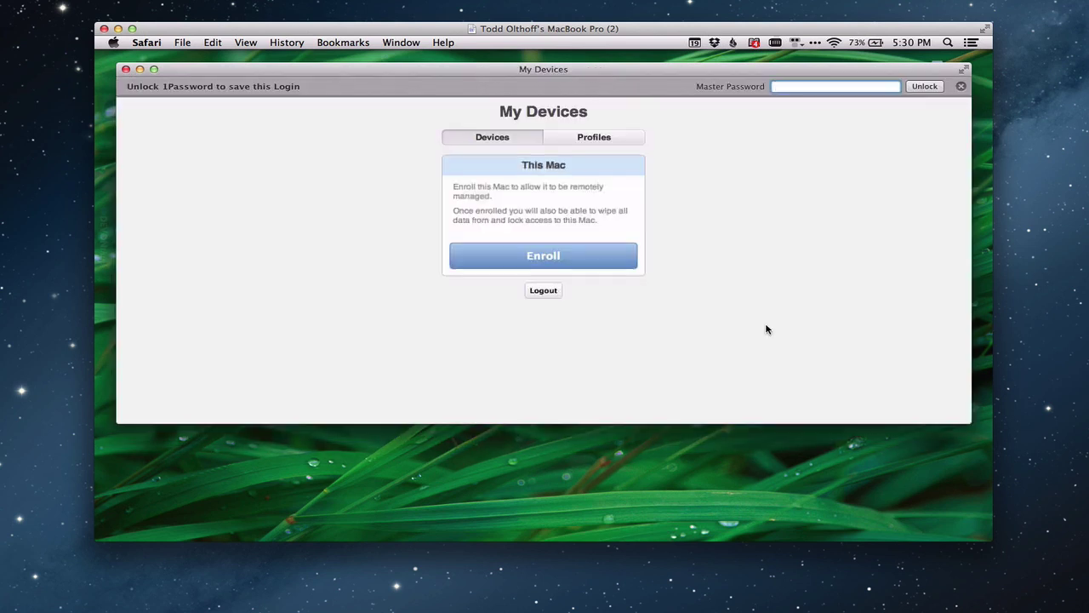
left_click(961, 86)
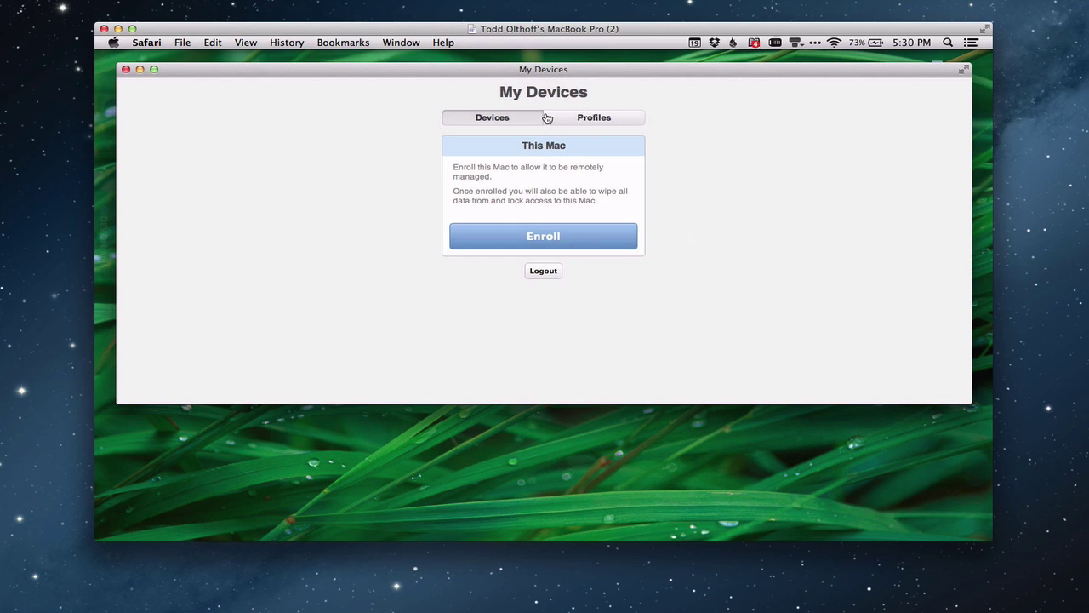
Show the contents of the home server's trust profile and install it on this Mac, authorizing with the account password.
left_click(584, 119)
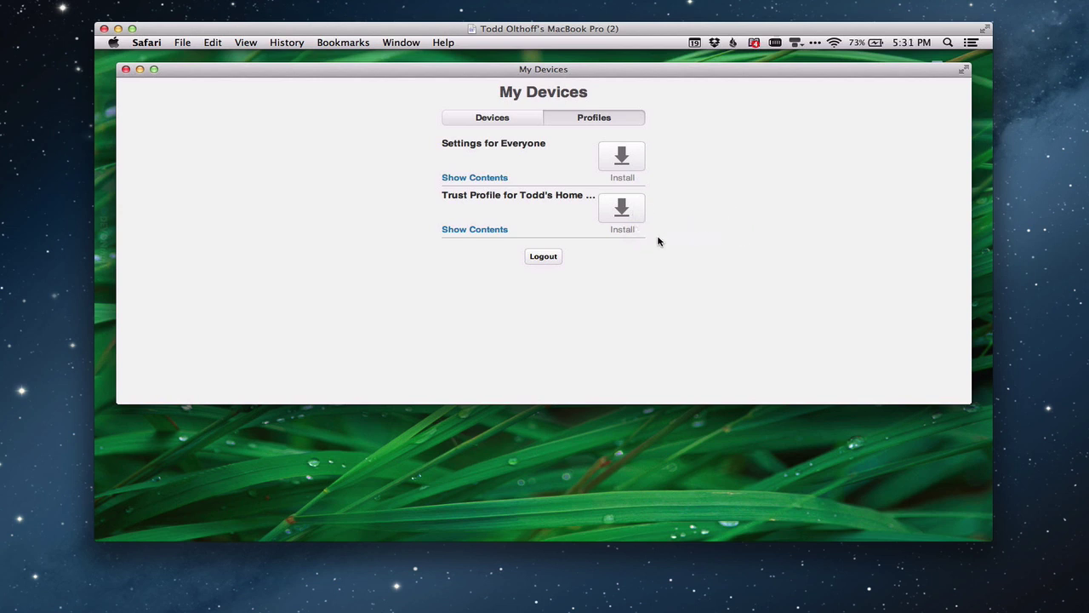
left_click(461, 231)
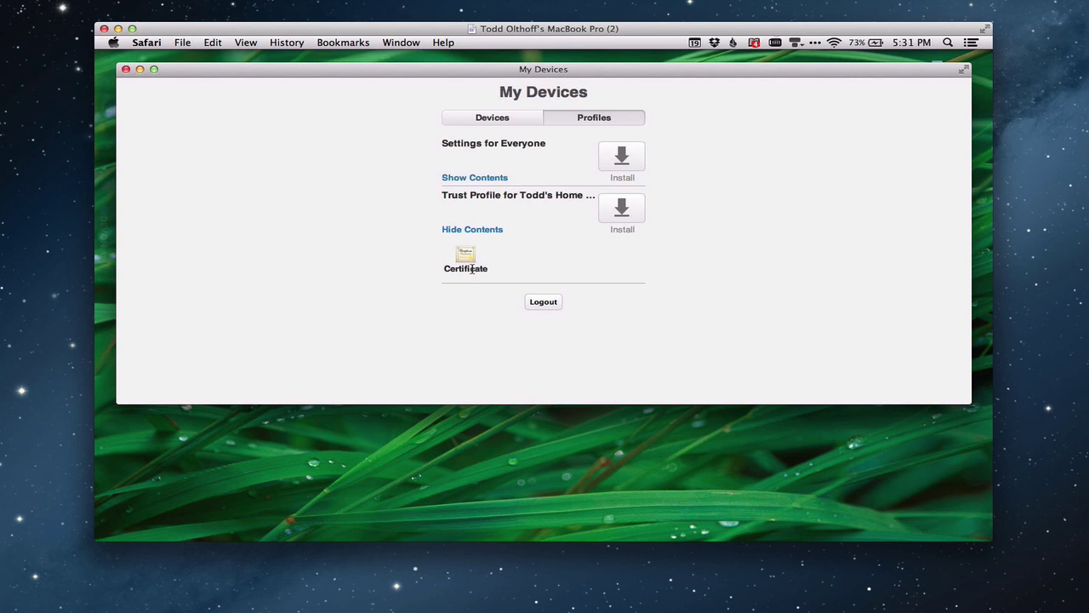
left_click(627, 216)
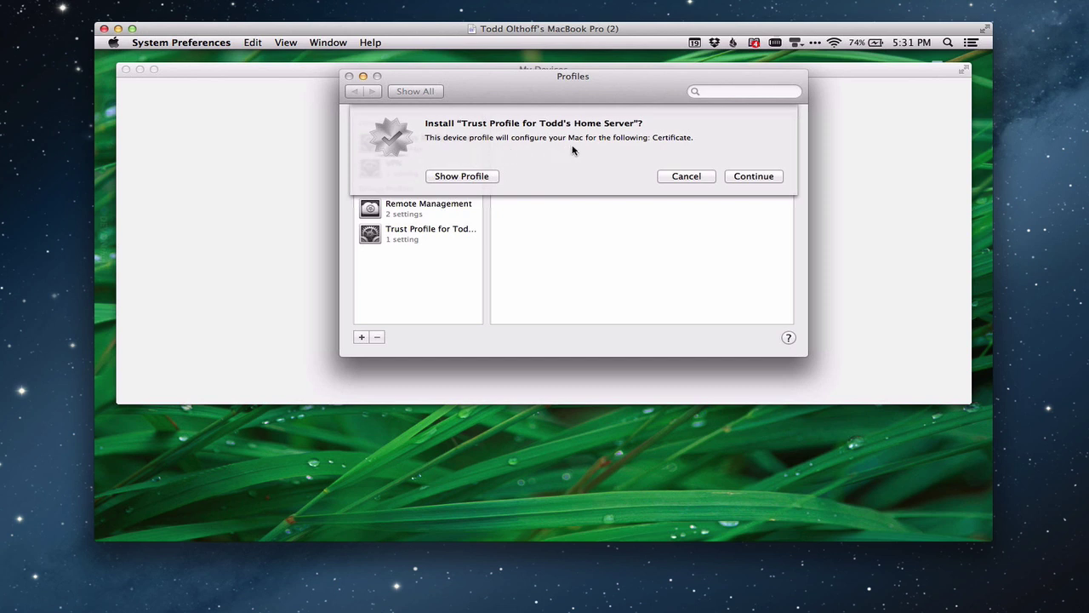
left_click(749, 181)
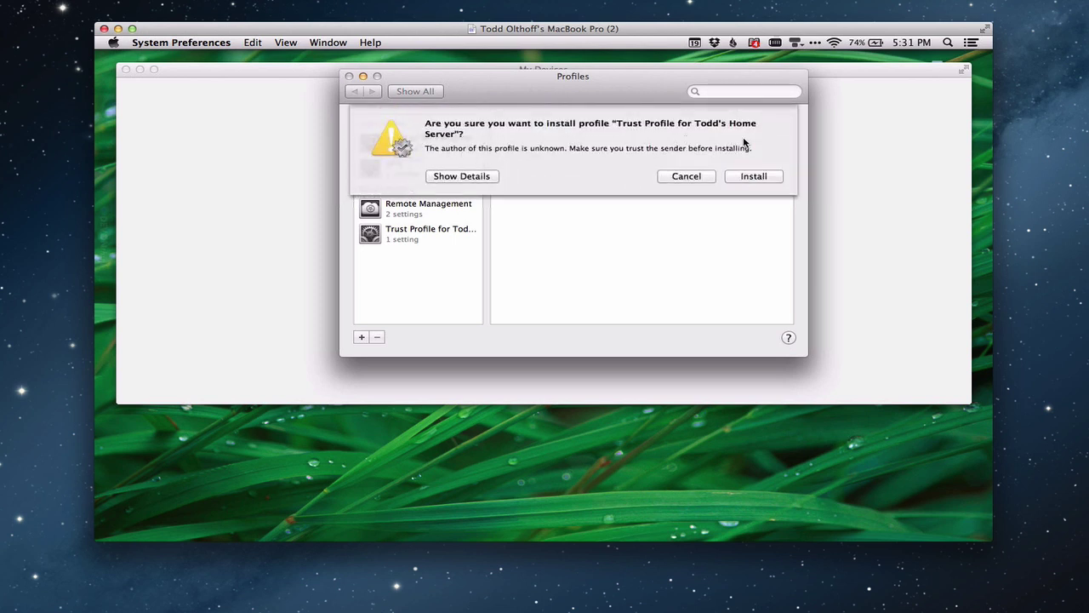
left_click(752, 177)
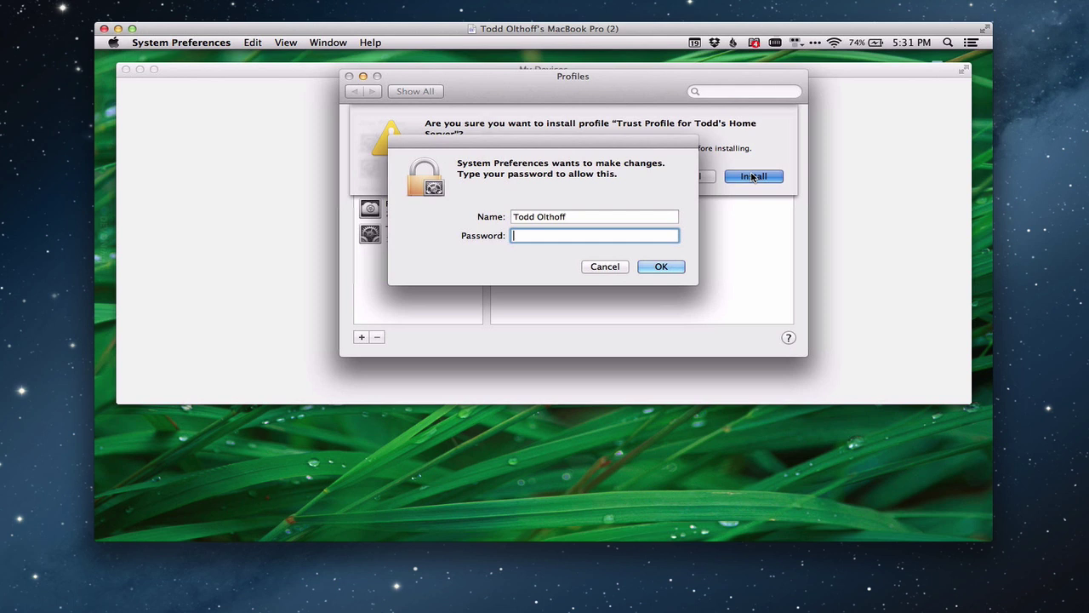
type("••••••••••••")
key("Return")
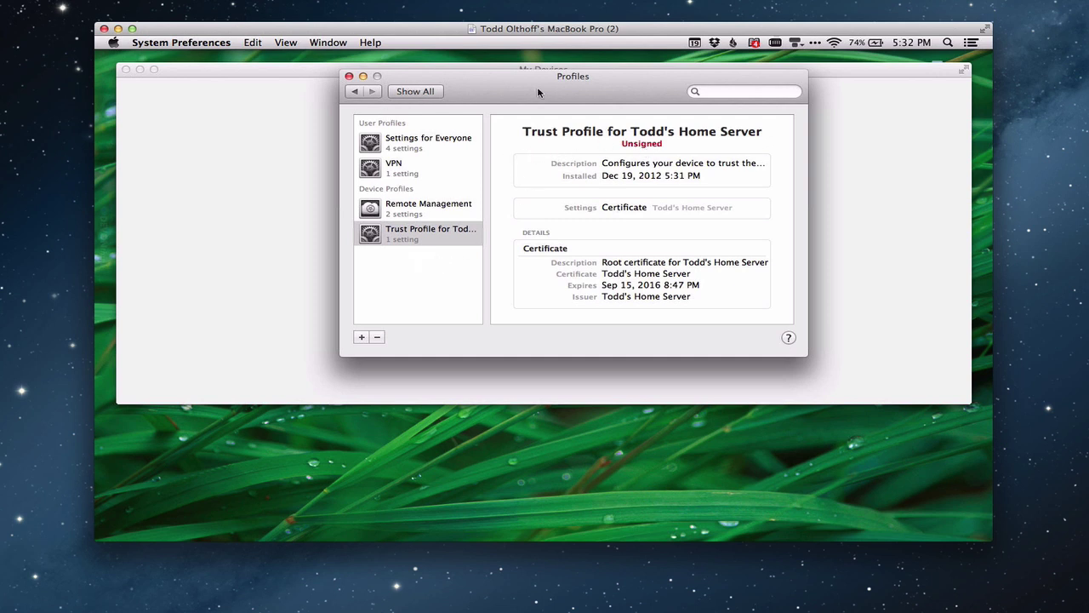
Show all system preferences, reopen the Profiles preferences, and minimize the window.
left_click(415, 91)
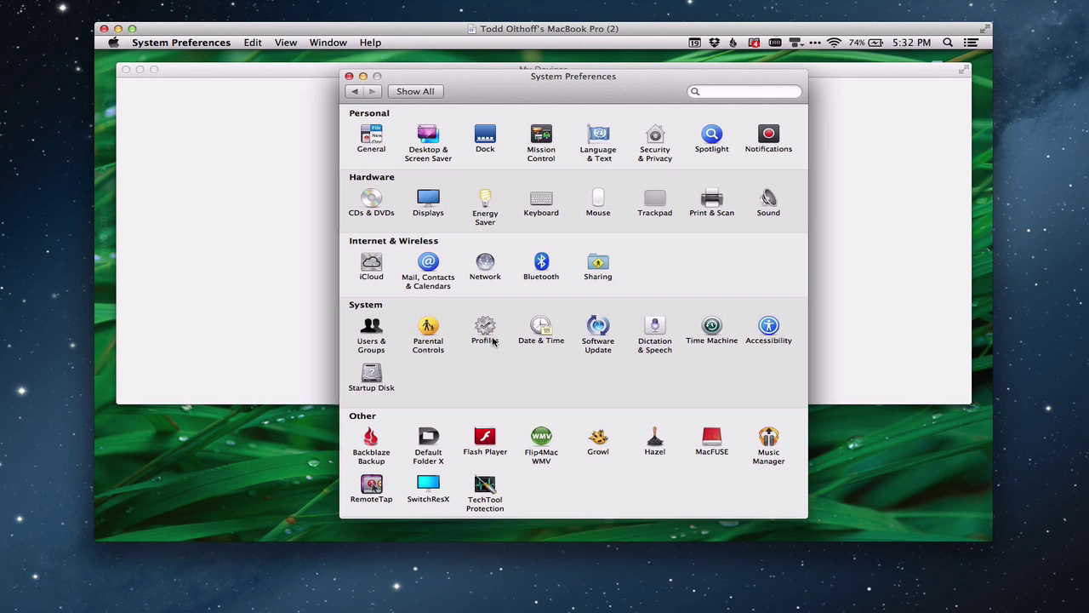
left_click(485, 329)
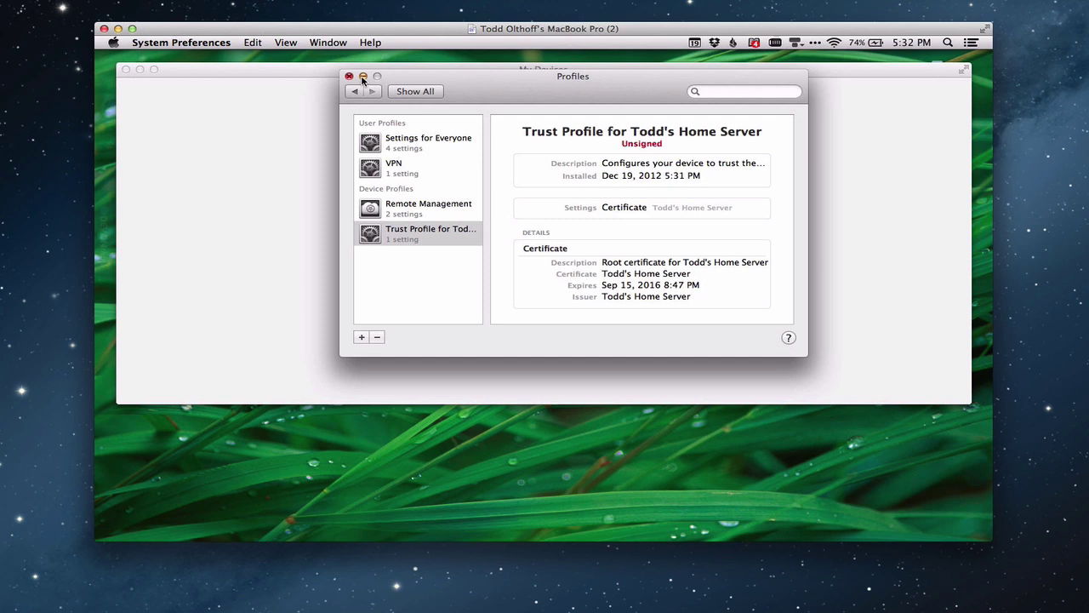
left_click(363, 77)
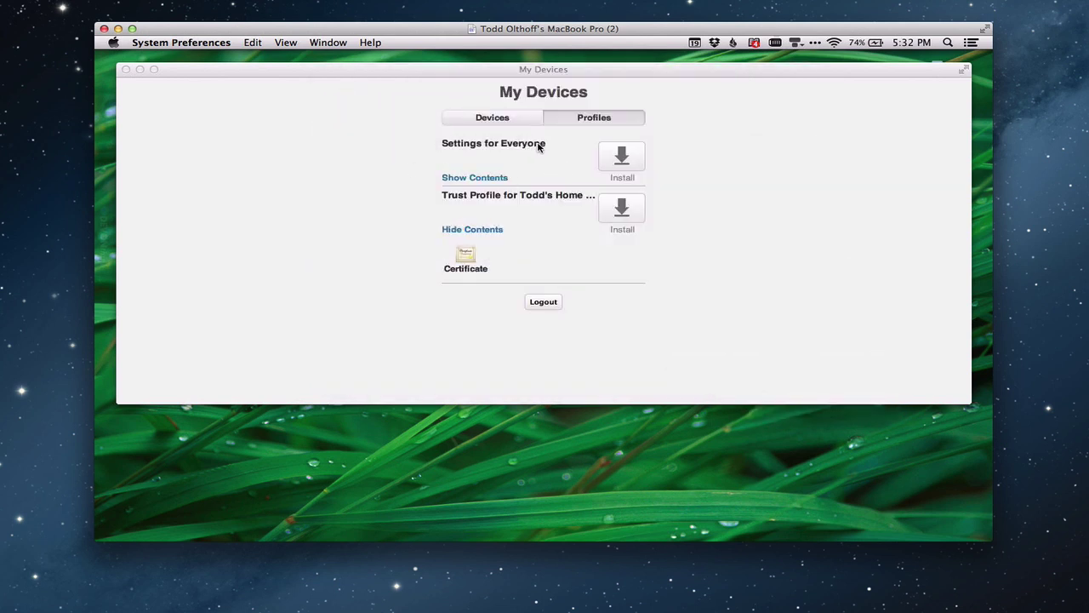
Expand the contents of Settings for Everyone in the portal, then inspect the installed VPN and Settings for Everyone profiles in System Preferences.
left_click(490, 183)
left_click(483, 183)
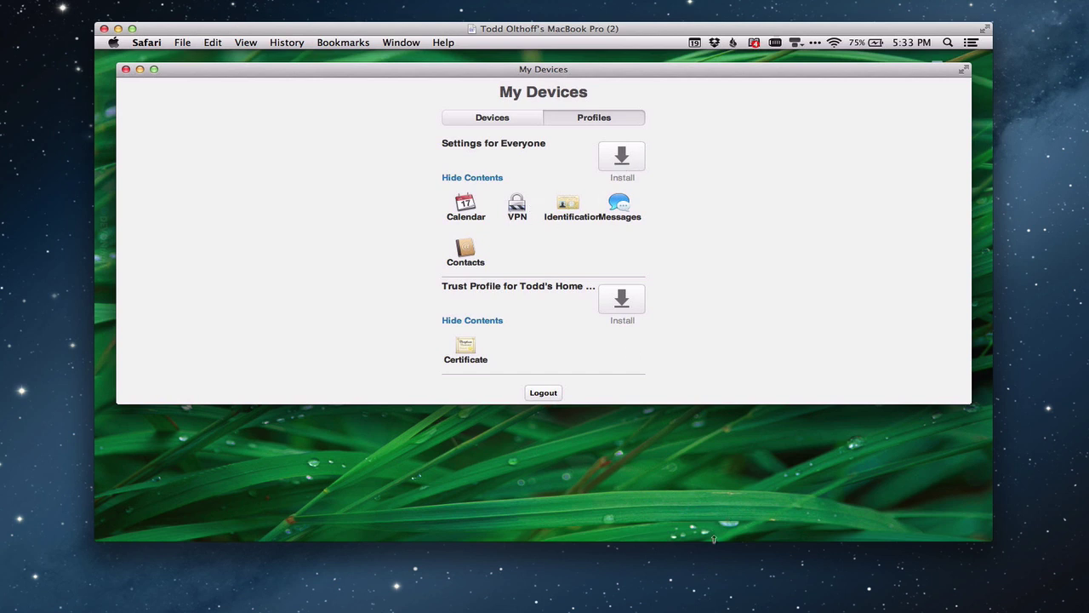
mouse_move(713, 538)
left_click(651, 516)
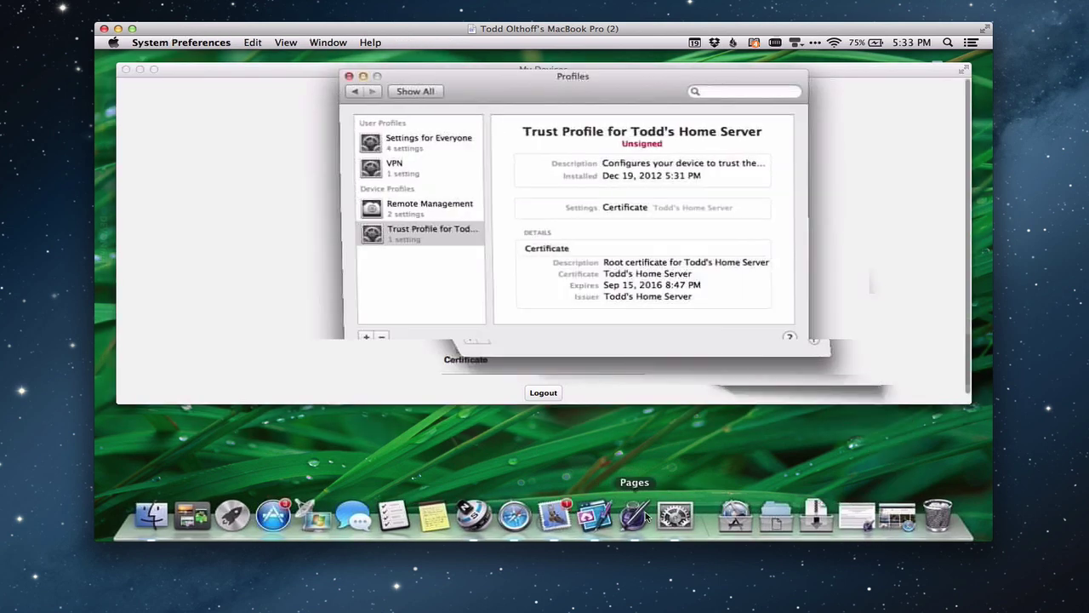
left_click(394, 169)
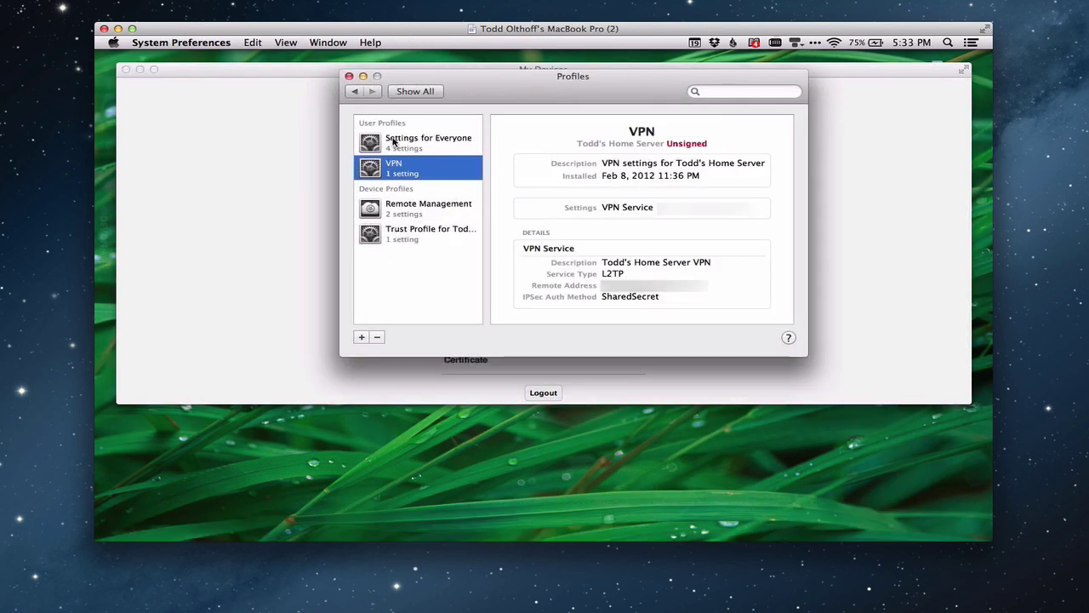
left_click(394, 142)
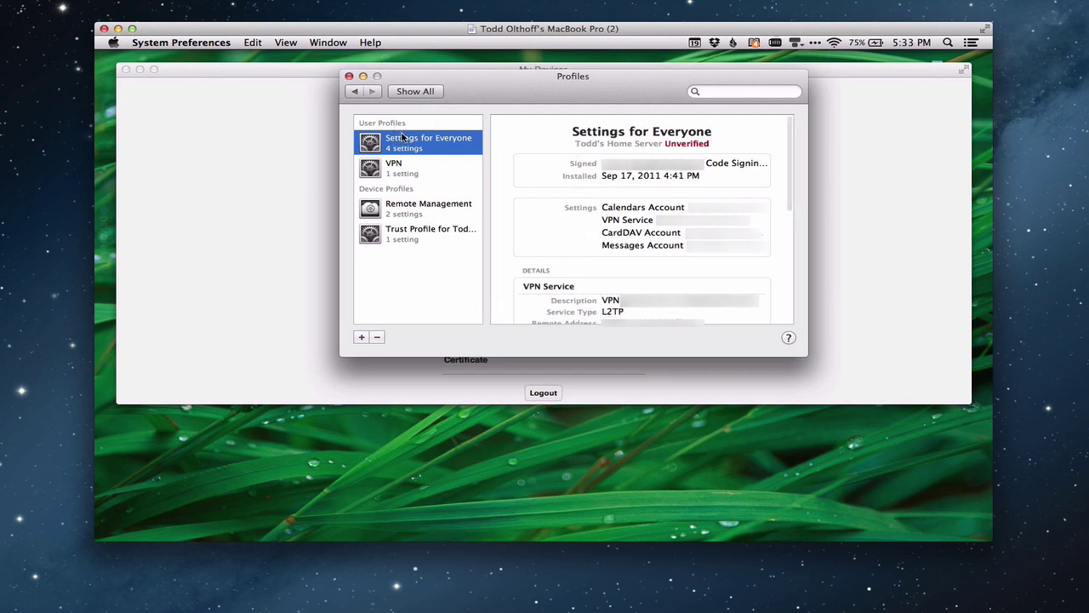
left_click(363, 77)
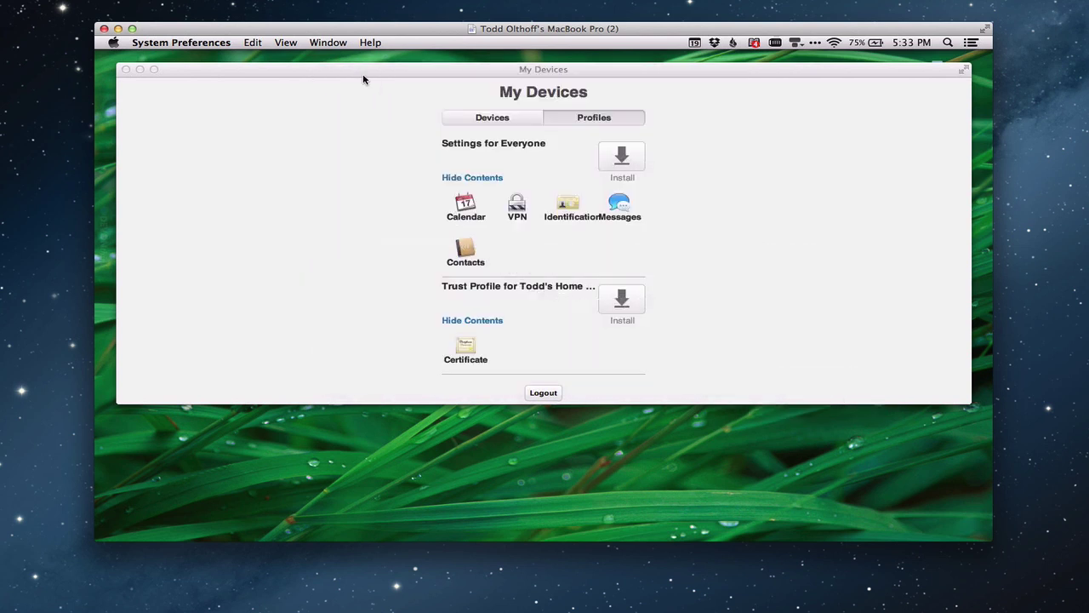
Start enrolling this Mac from the portal's device list and install the Device Enrollment profile.
left_click(501, 119)
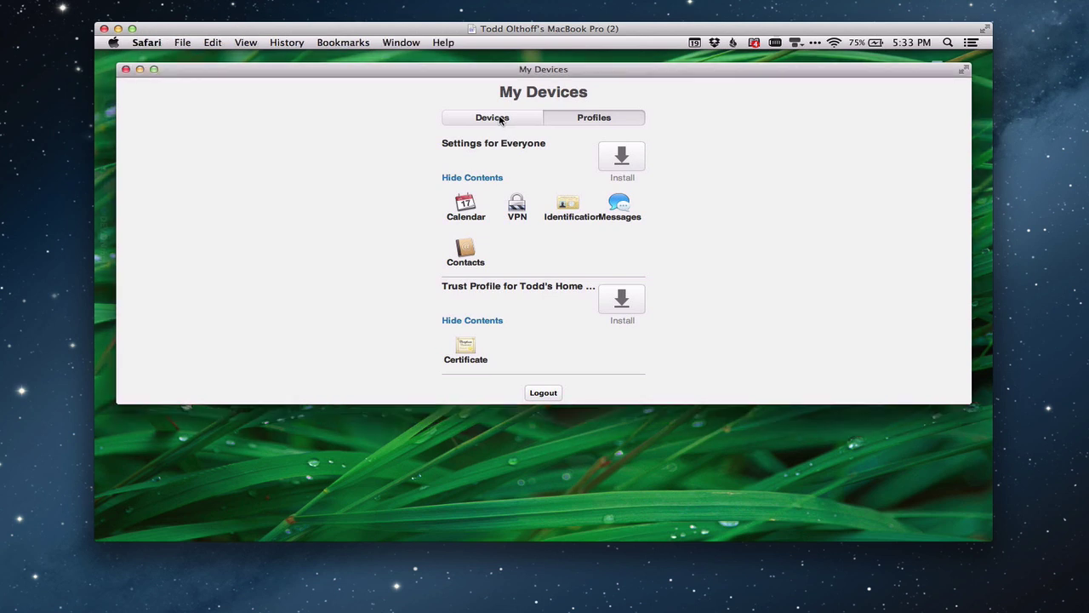
left_click(508, 122)
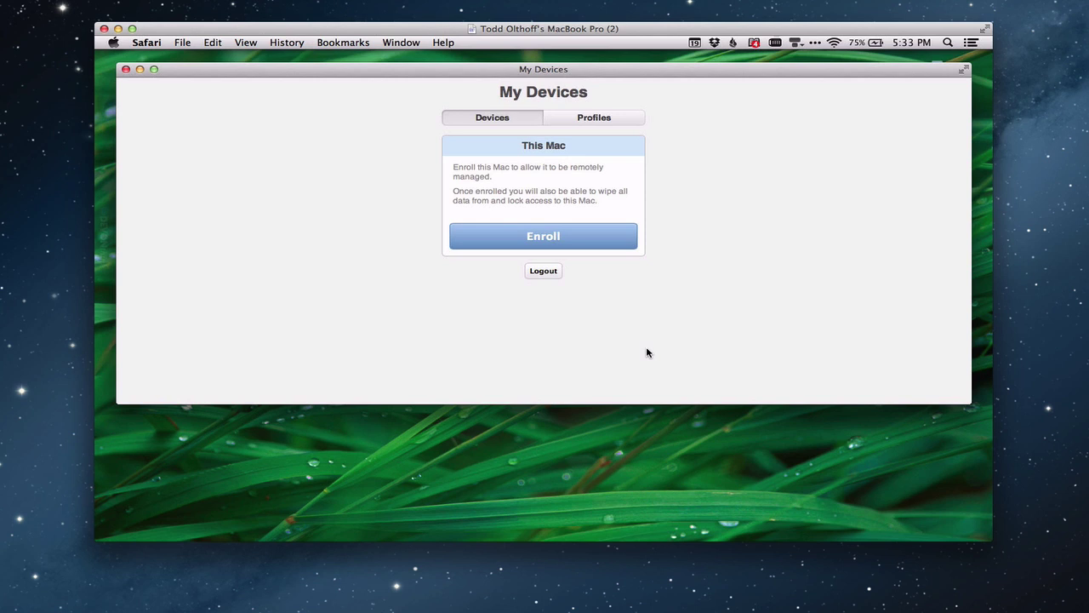
left_click(541, 243)
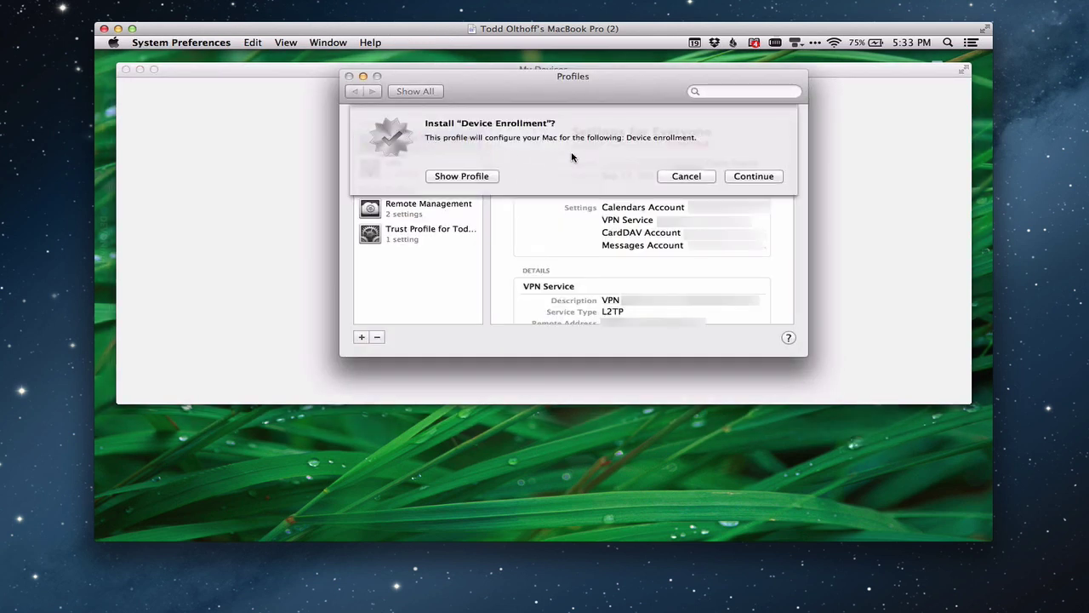
left_click(755, 177)
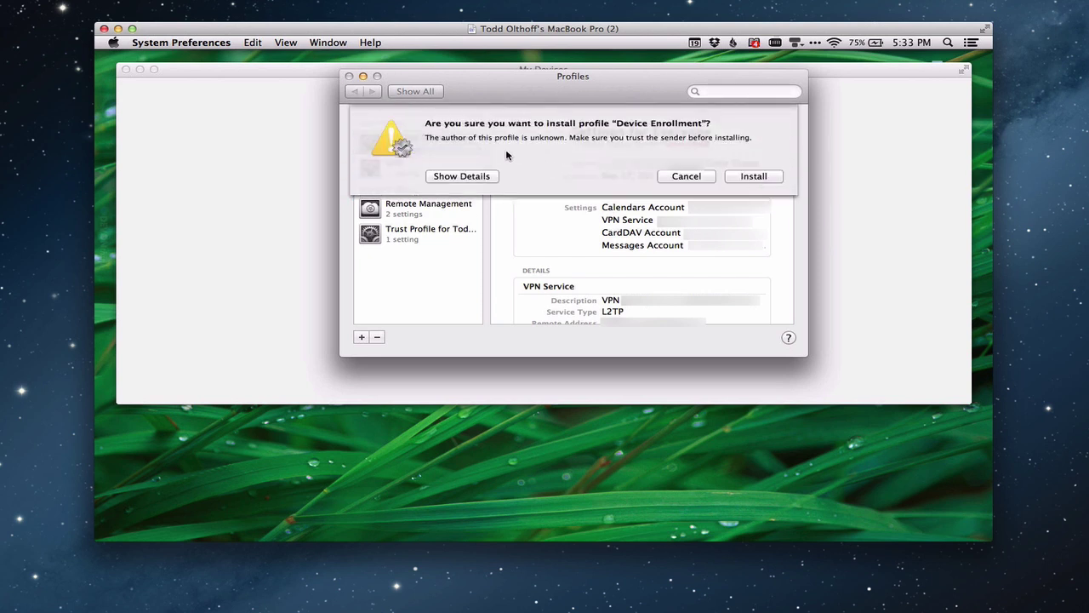
left_click(747, 178)
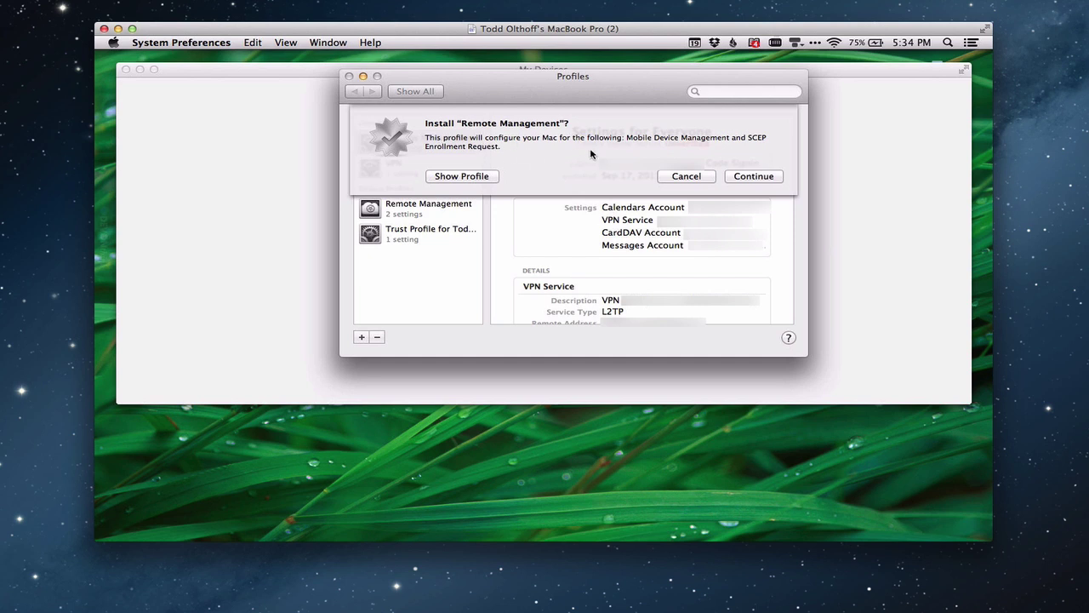
Install the Remote Management profile and minimize the Profiles preferences.
left_click(744, 180)
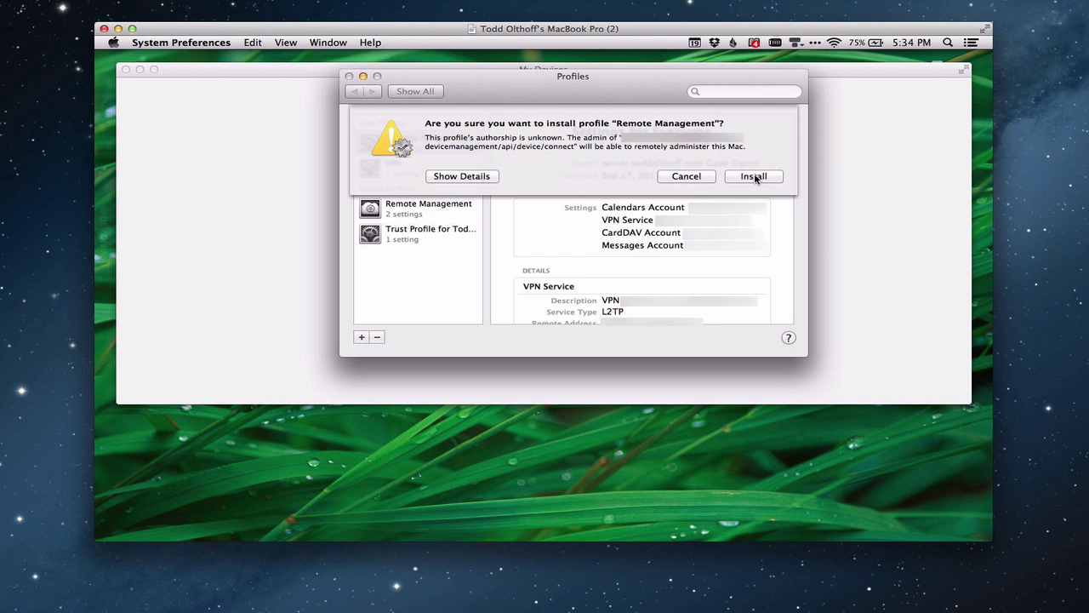
left_click(755, 177)
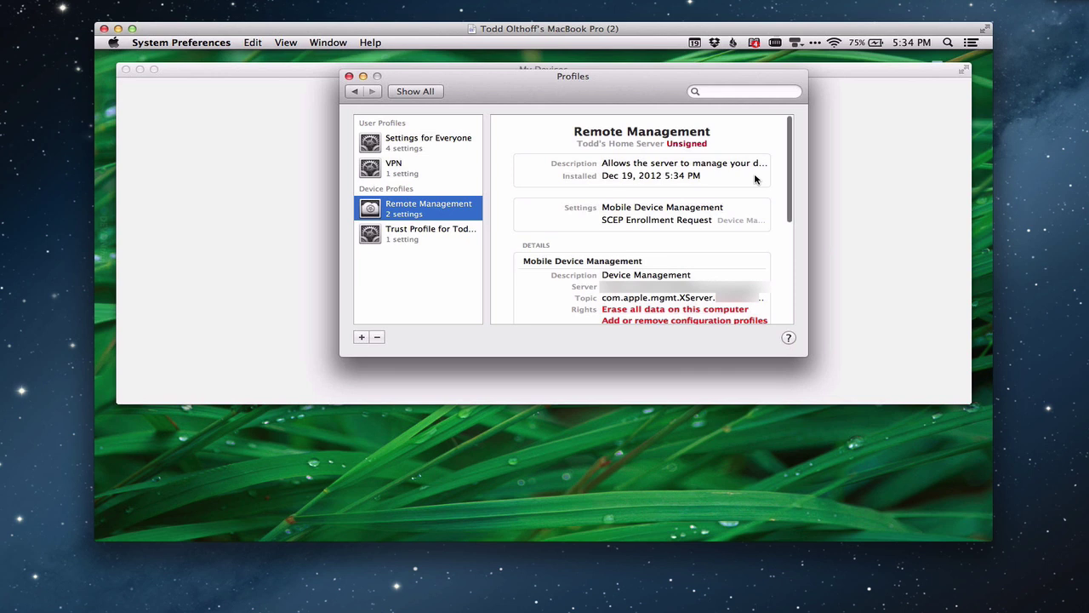
left_click(363, 78)
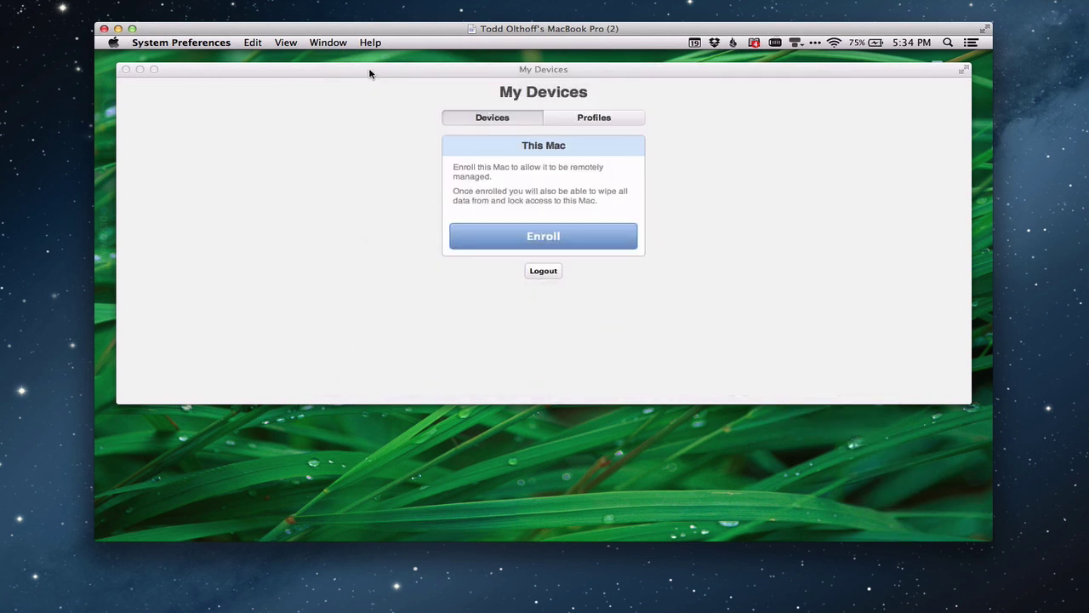
Switch the My Devices portal to the profile list and back to the device list.
left_click(583, 121)
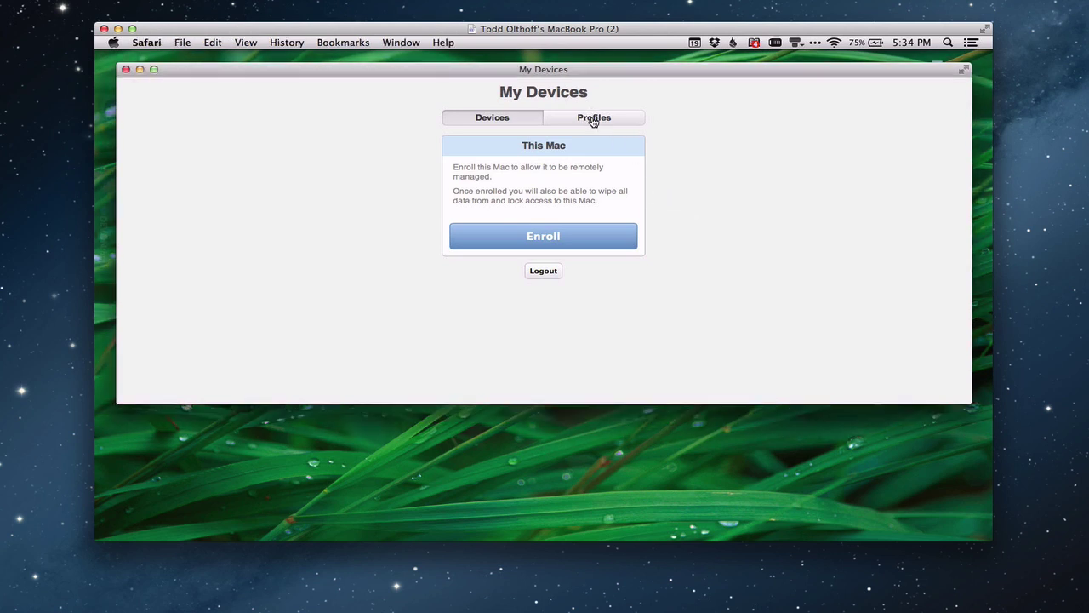
left_click(595, 123)
left_click(502, 122)
Log out of the My Devices portal, log back in with the account password, and dismiss the offer to save the login.
left_click(542, 271)
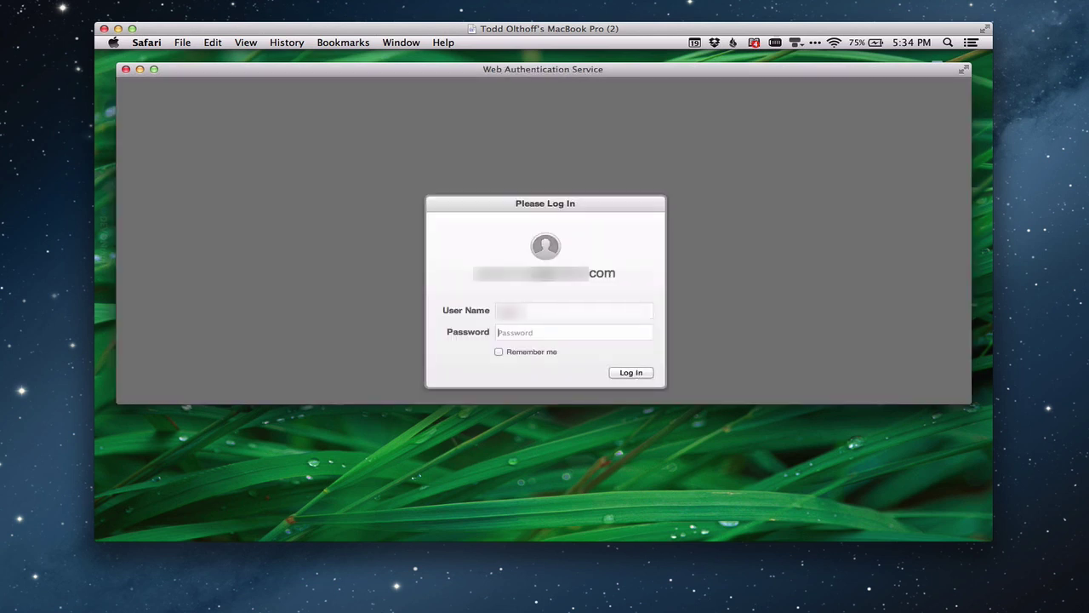
type("••••••••••")
key("Return")
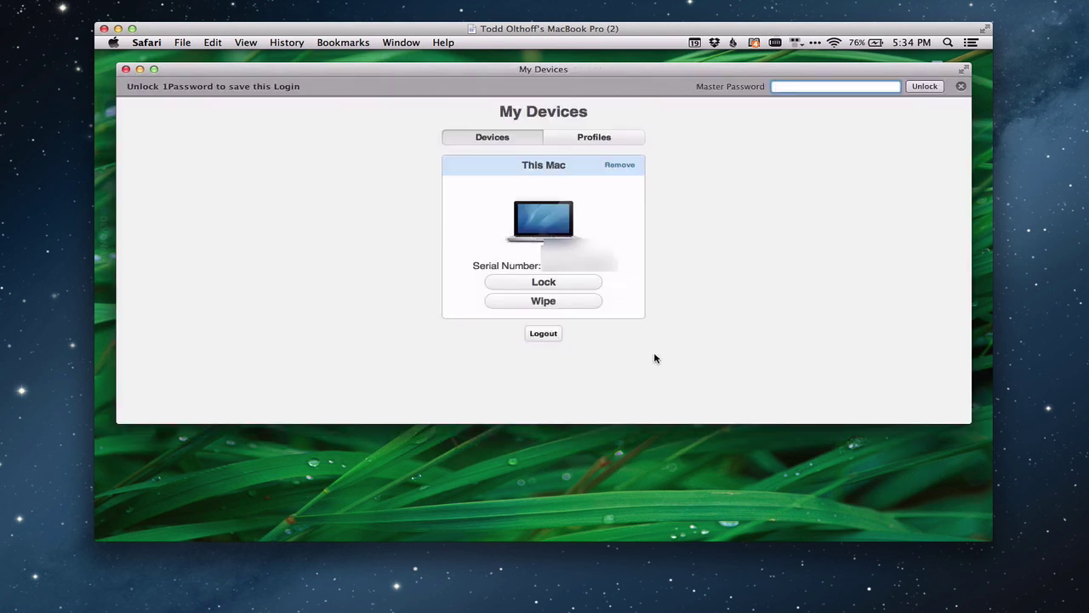
left_click(962, 89)
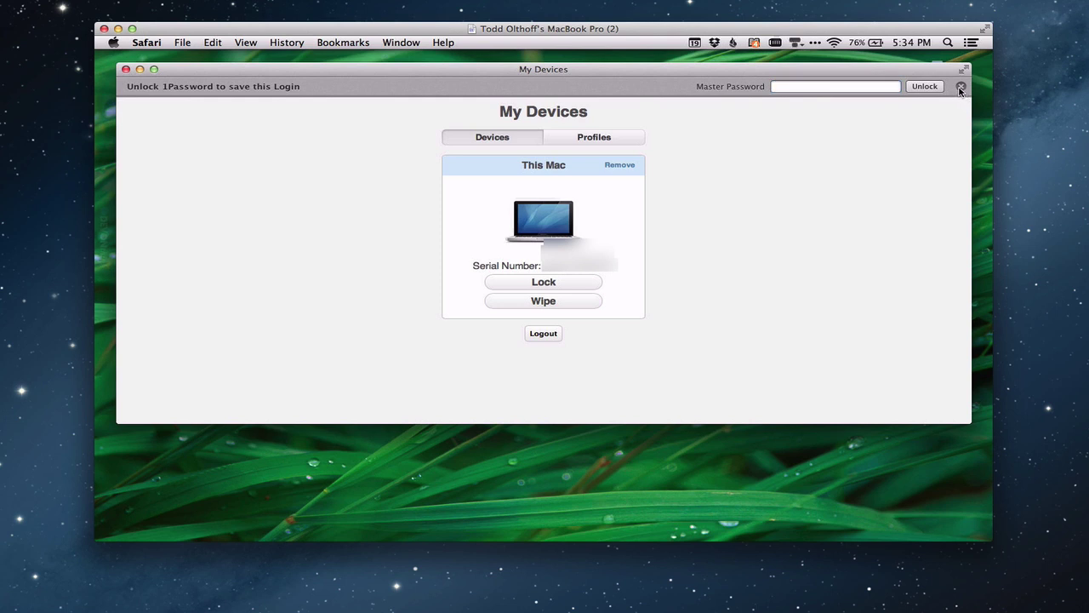
left_click(961, 87)
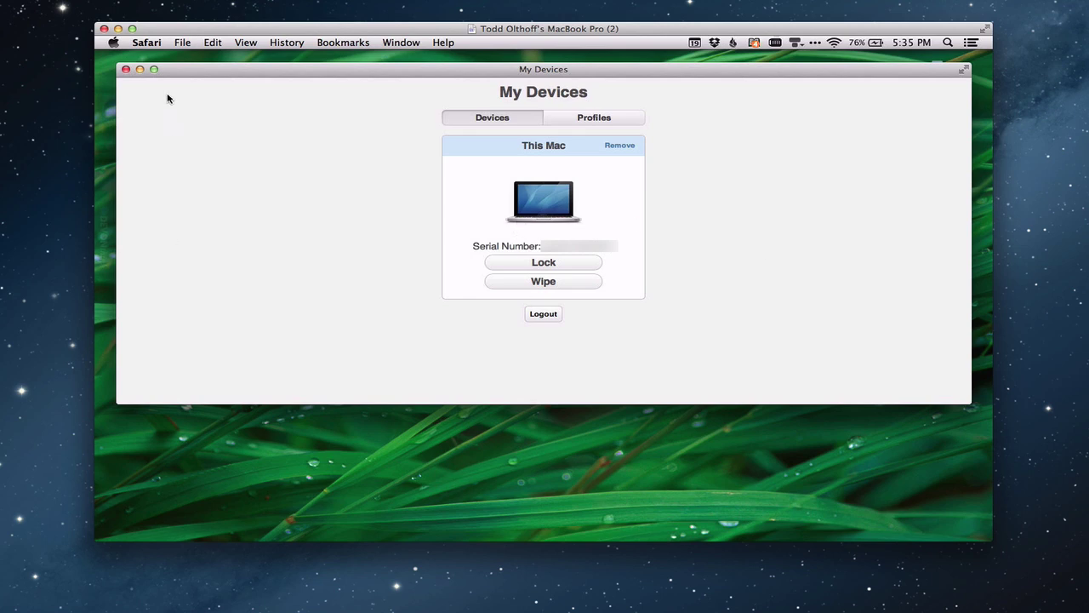
Minimize the remote MacBook Pro screen and show the device library in Profile Manager.
left_click(118, 29)
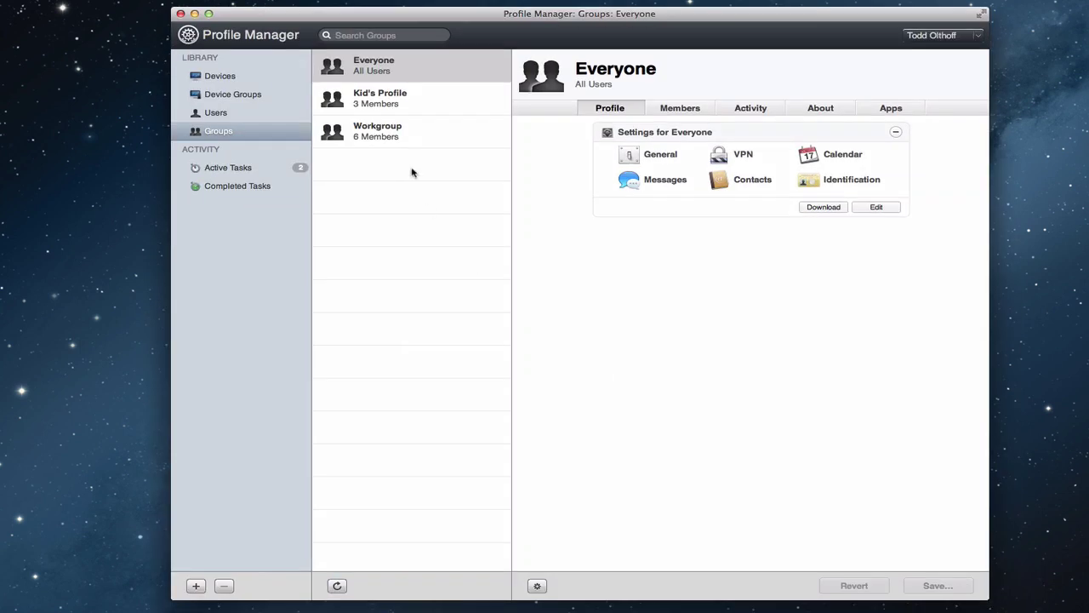
left_click(219, 76)
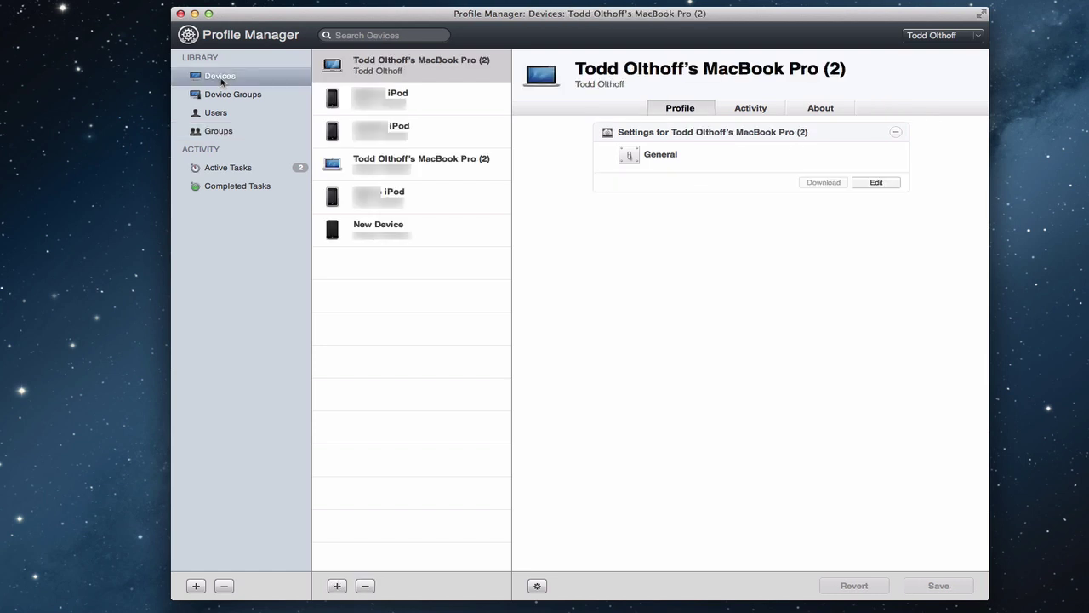